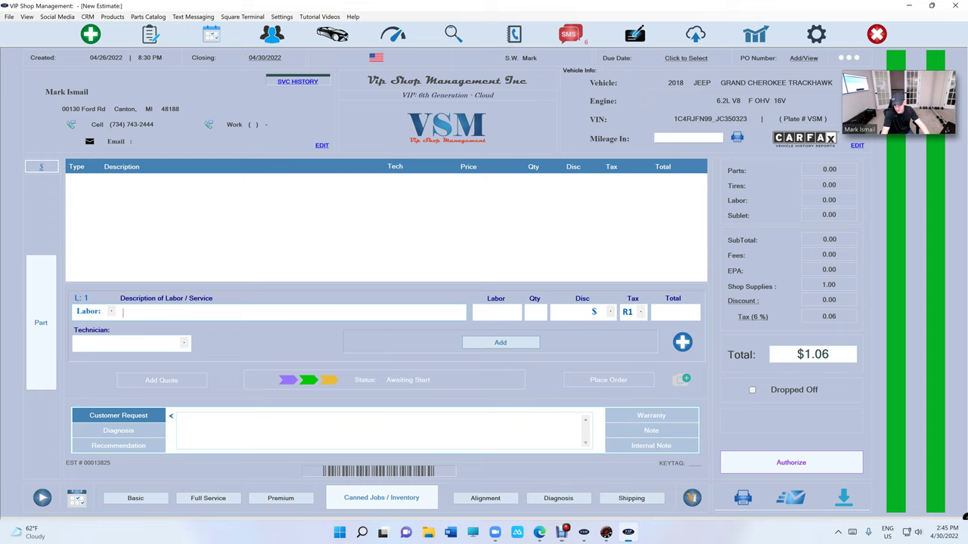
Step: Add an Alternator - Replace labor line to the estimate with a quantity of 1.70
text(al)
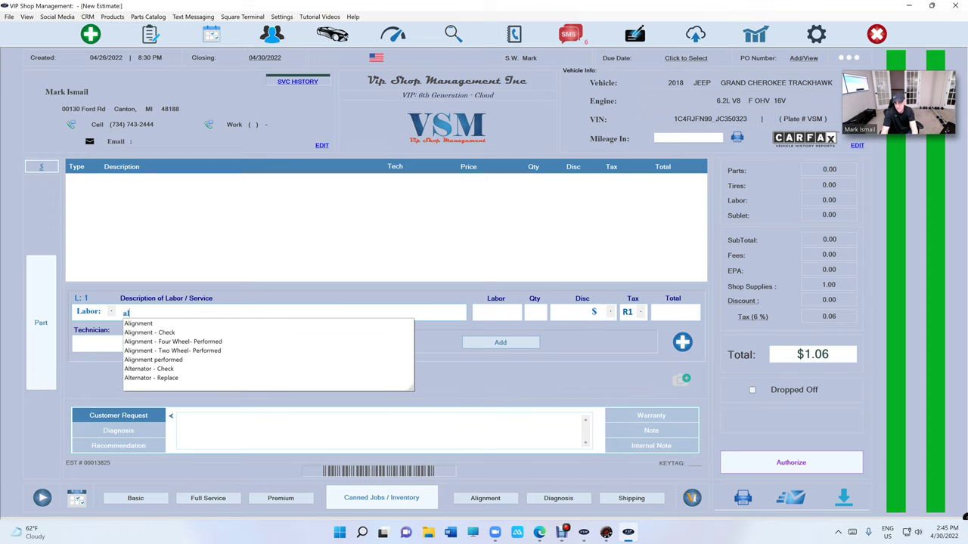
key(Down)
key(Down)
key(Down)
key(Down)
key(Down)
key(Down)
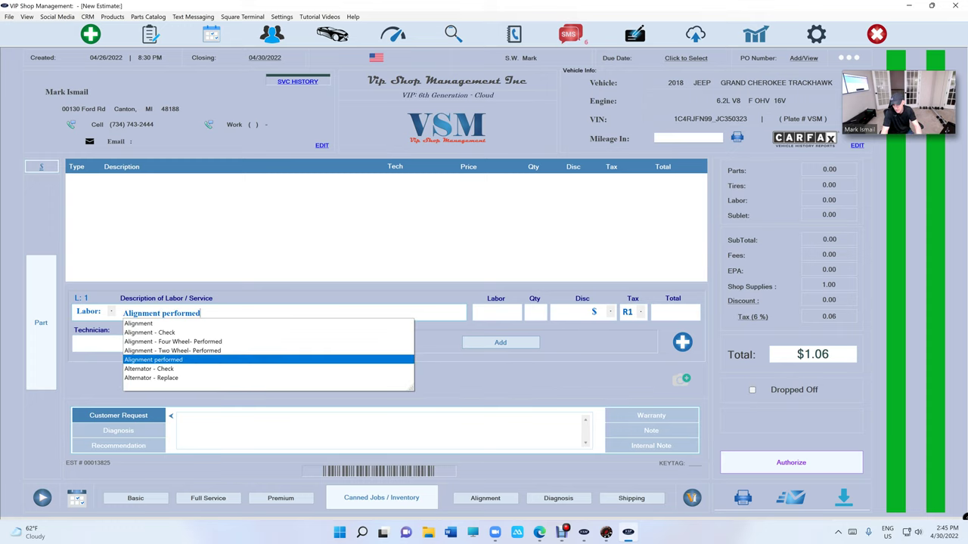
key(Down)
key(Return)
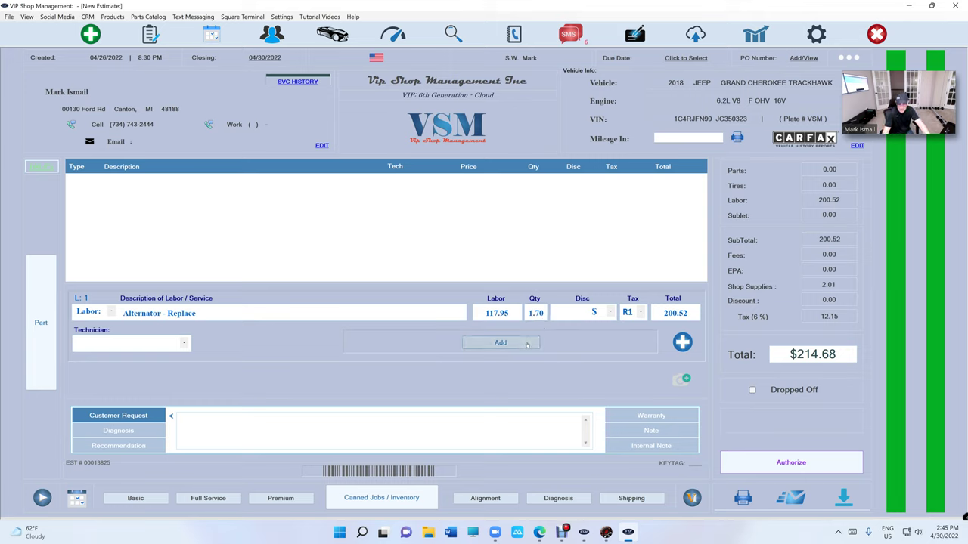
click(527, 344)
Step: Add a second Alternator - Replace labor line with its quantity set to 1.9
text(al)
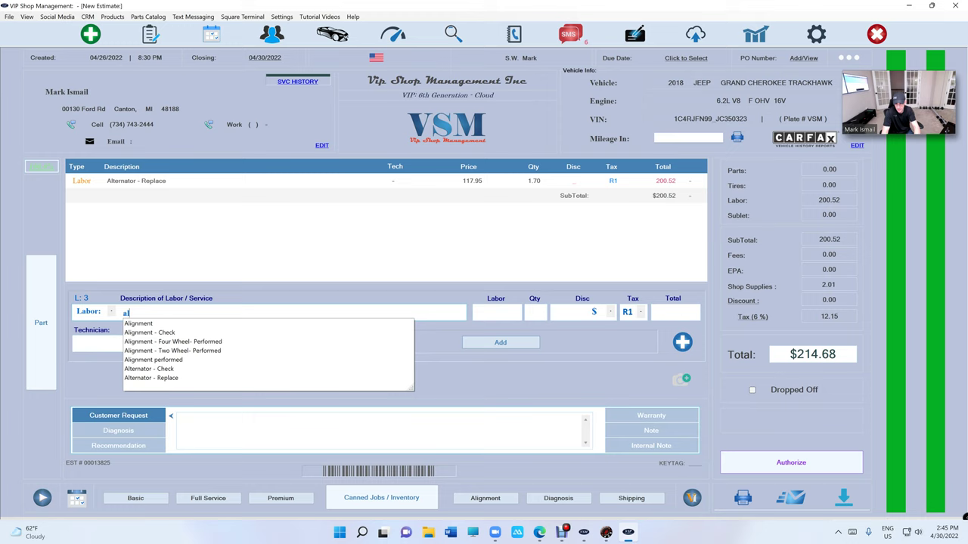
key(Down)
key(Down)
key(Down)
key(Down)
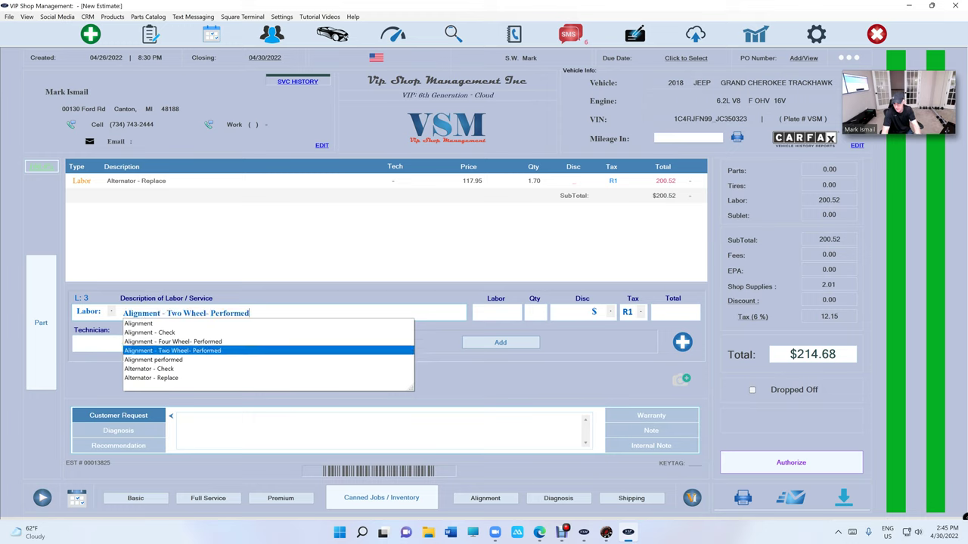
key(Down)
key(Down)
key(Down)
key(Return)
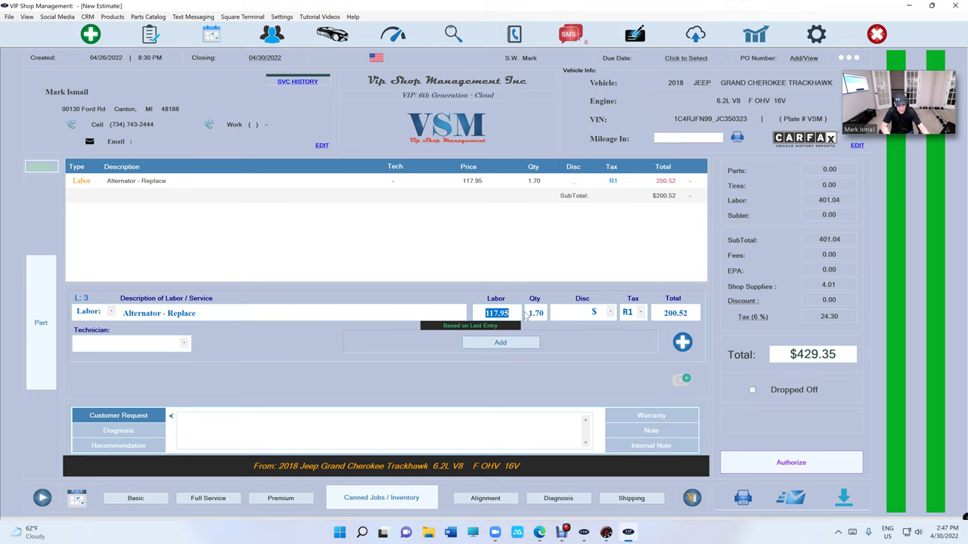
click(528, 316)
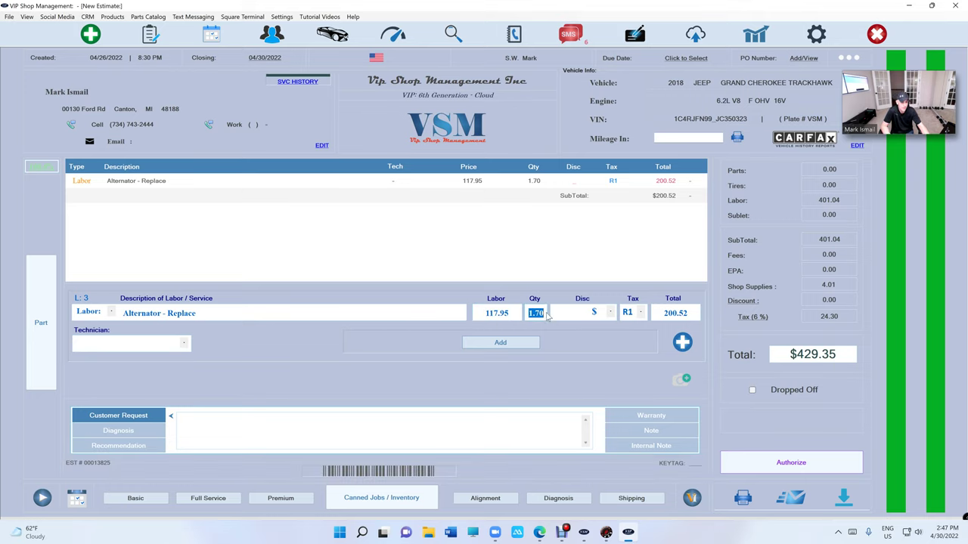
text(1.9)
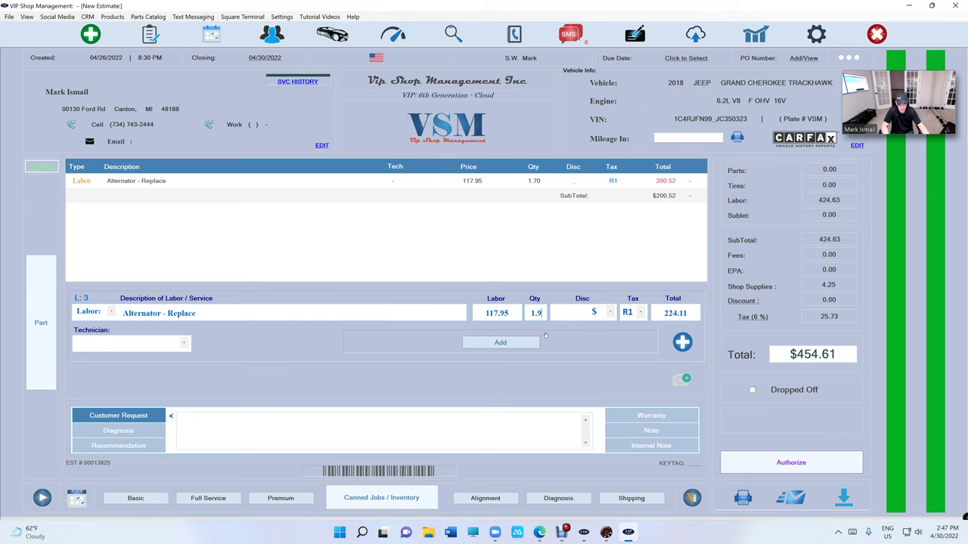
click(500, 342)
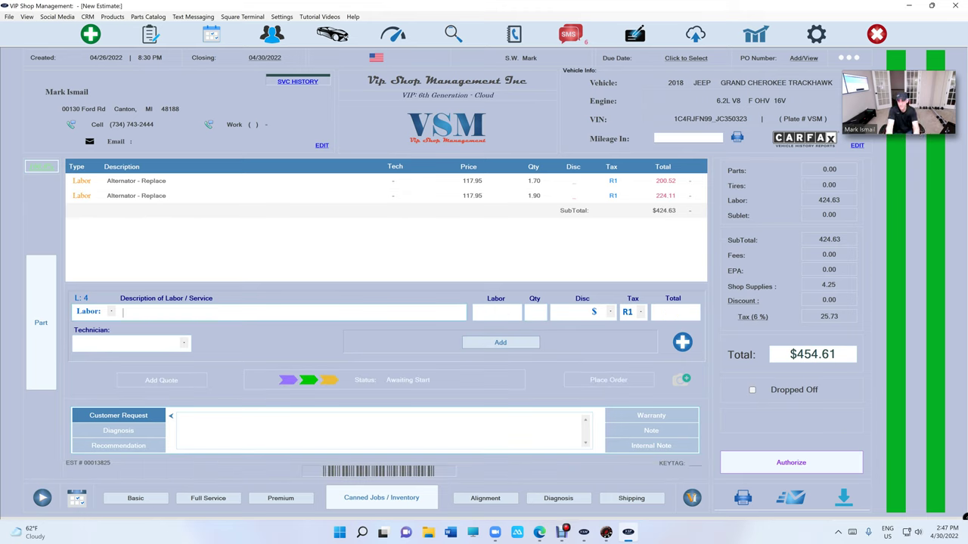
Step: Add a third Alternator - Replace labor line, keeping the price and quantity from the last entry
text(al)
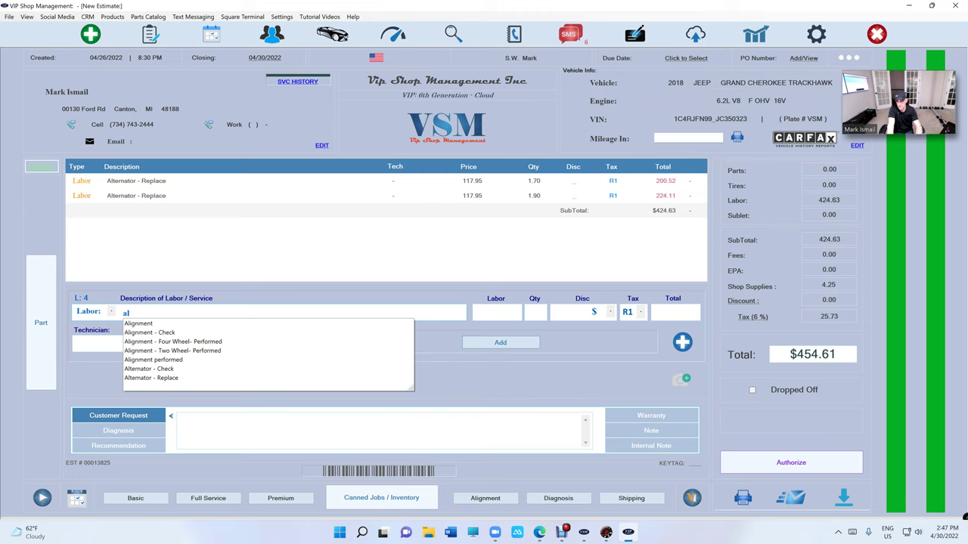
key(Down)
key(Down)
key(Down)
key(Down)
key(Down)
key(Down)
key(Down)
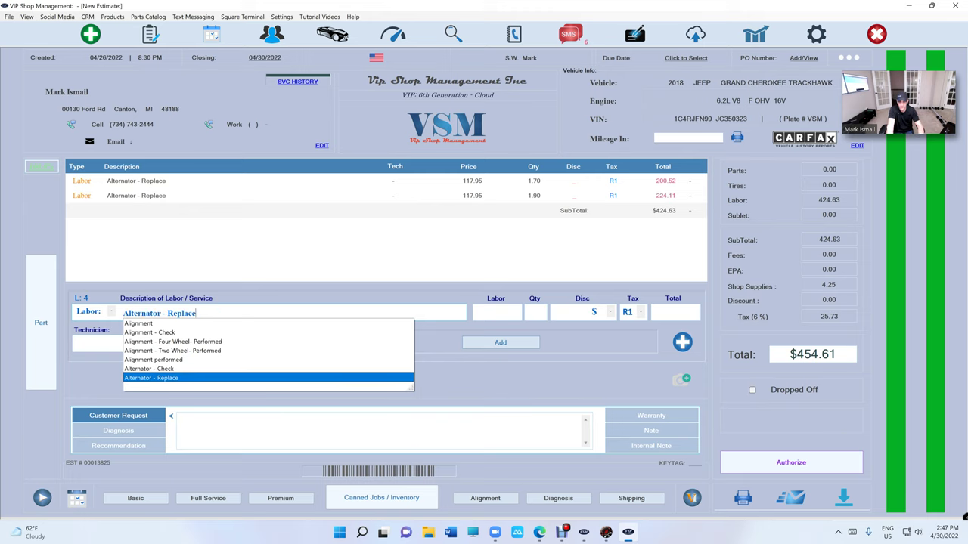
key(Return)
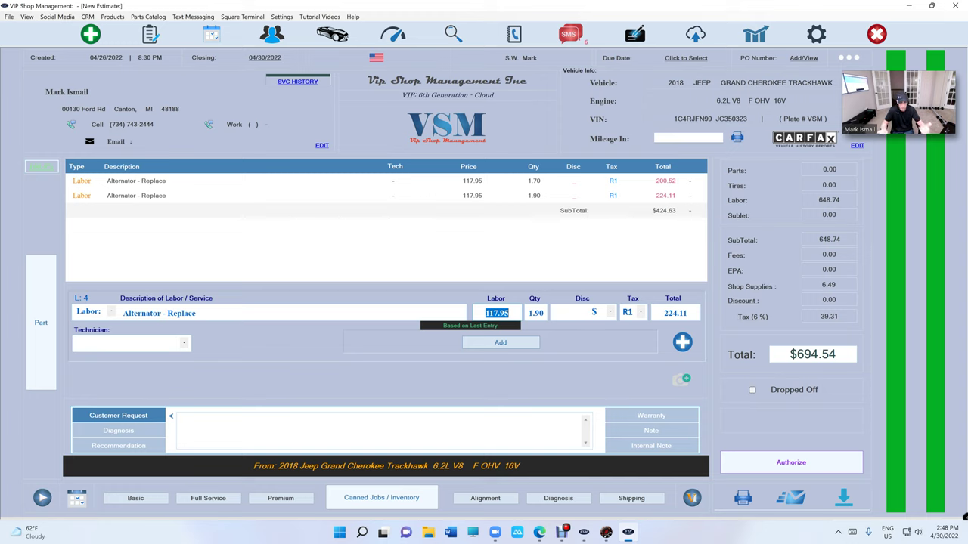
click(500, 342)
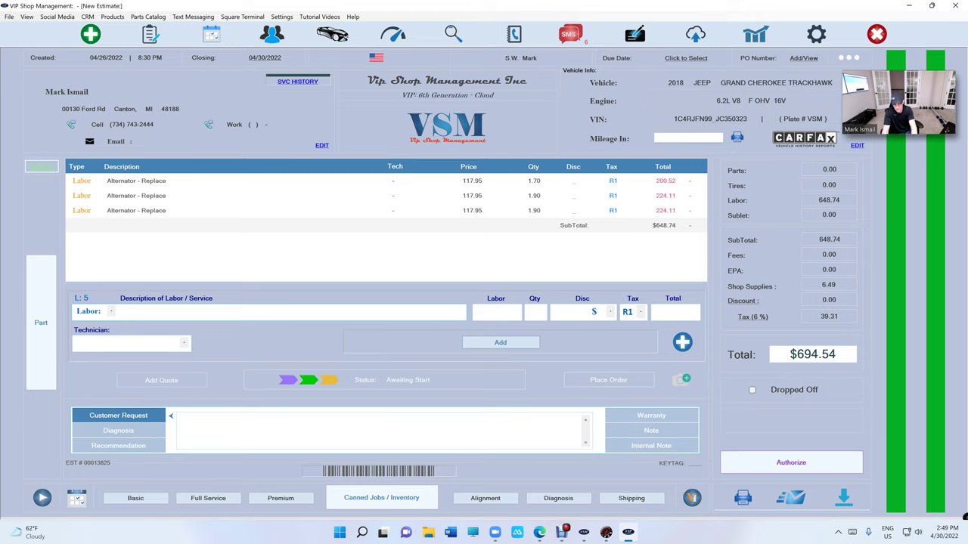
text(win)
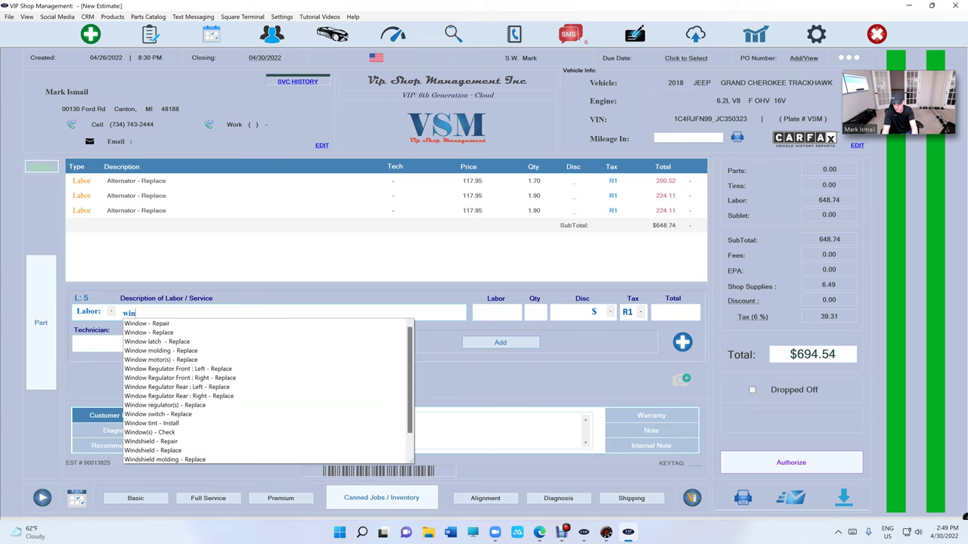
text(dow re)
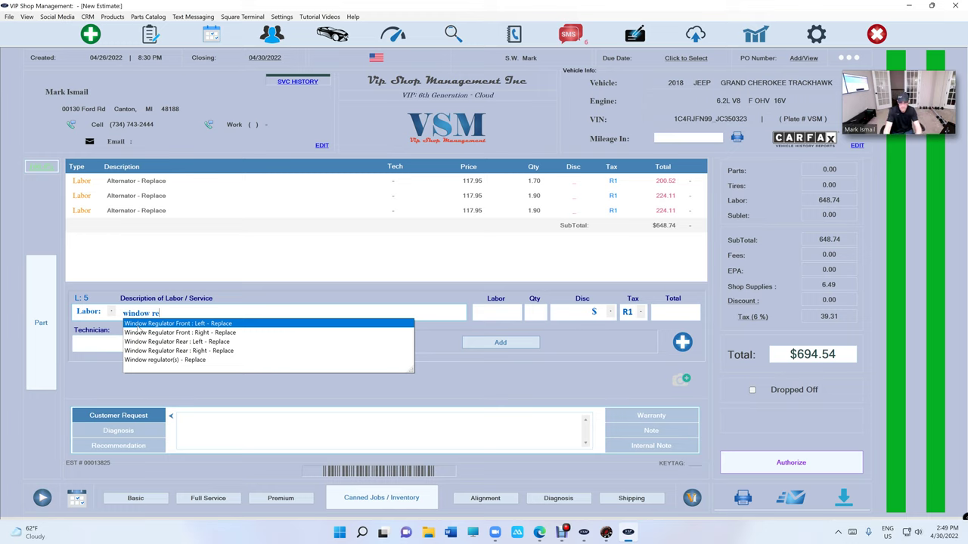
key(Return)
key(Tab)
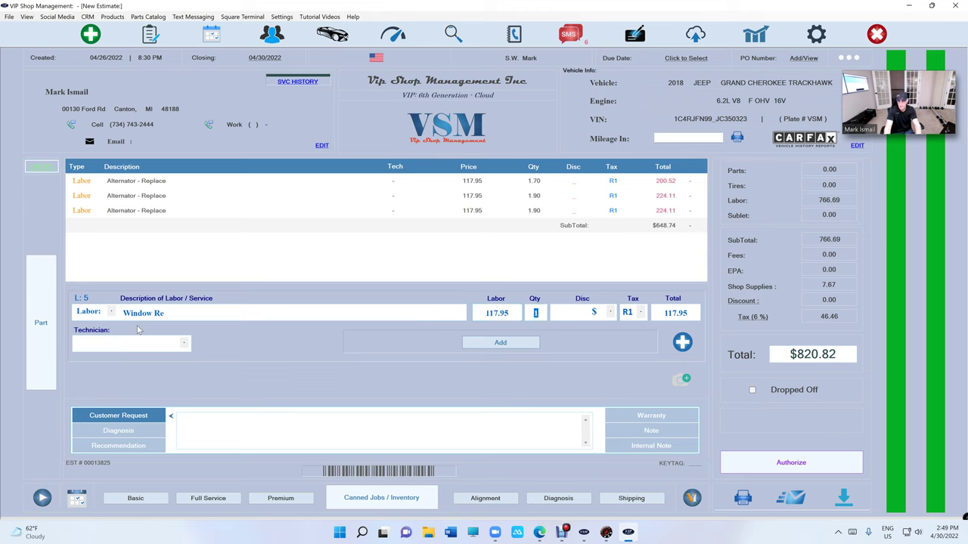
click(212, 313)
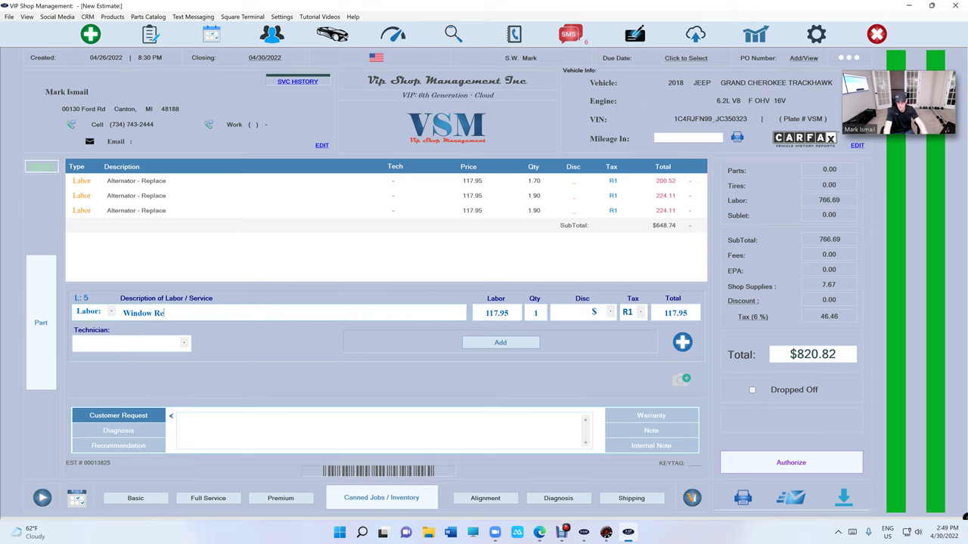
key(BackSpace)
key(Down)
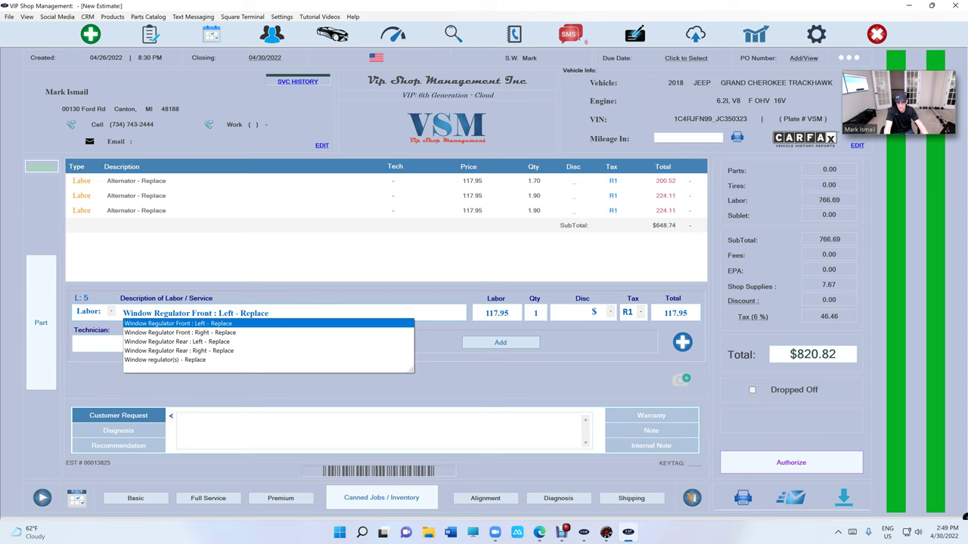
key(Down)
key(Down)
key(Down)
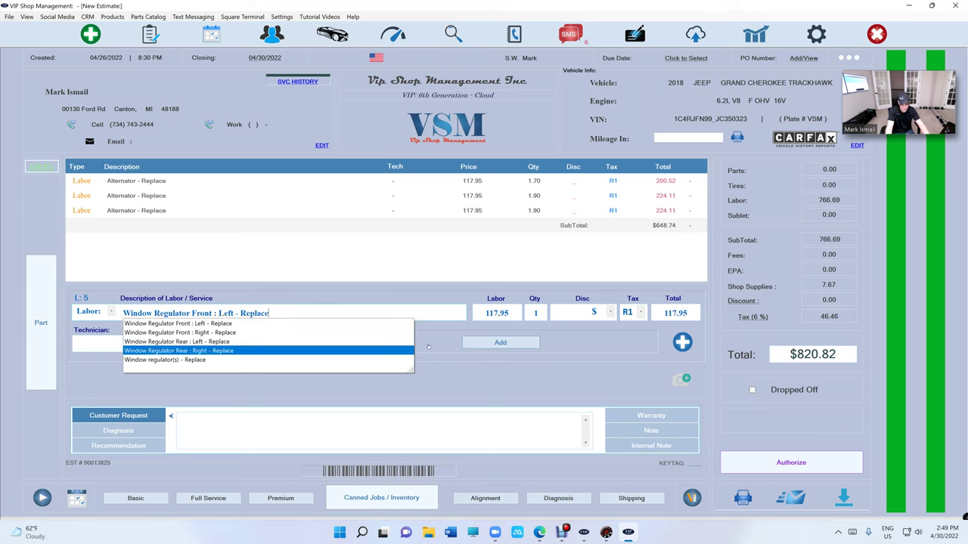
click(500, 343)
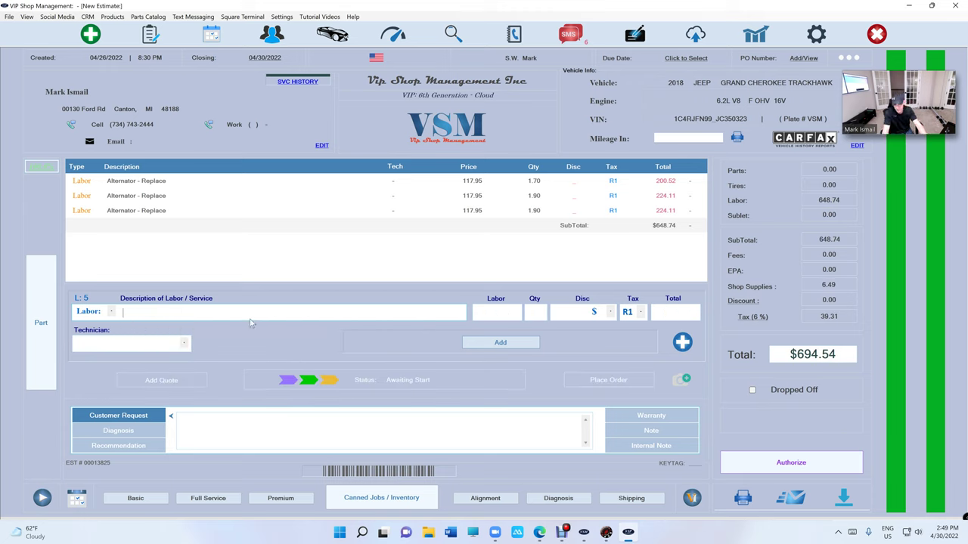
Step: Enter Window Regulator Front : Left - Replace as the next labor item on the estimate
text(window re)
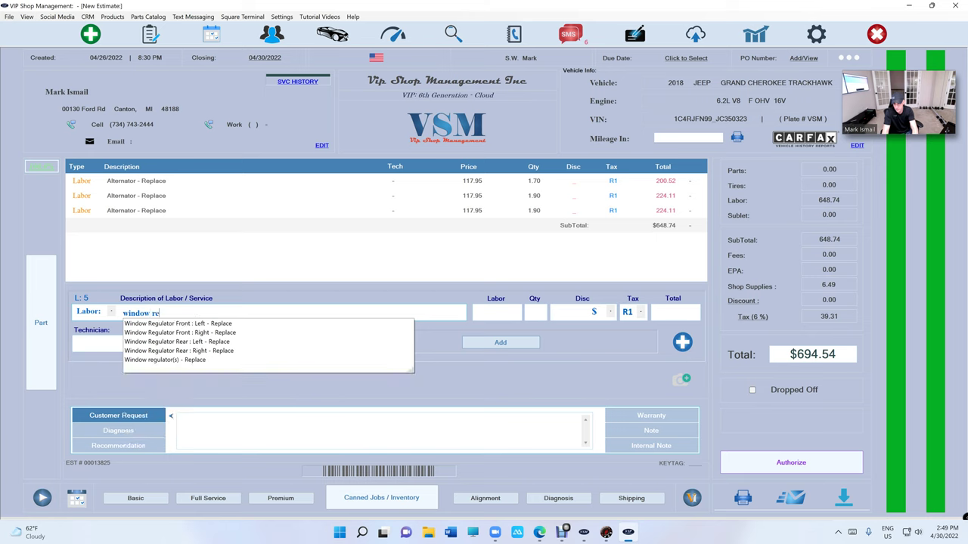
key(Down)
key(Return)
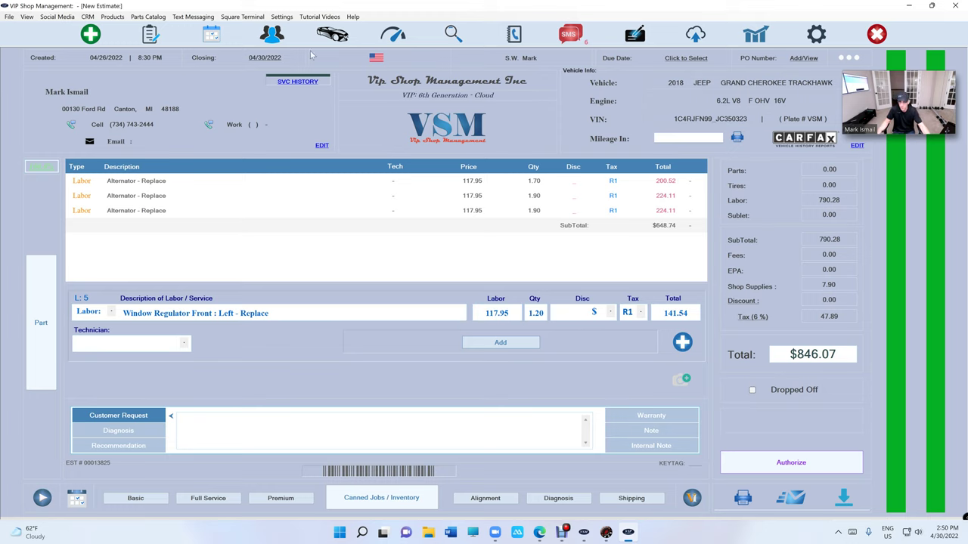
Step: Check the estimate's profitability breakdown and close it
click(42, 167)
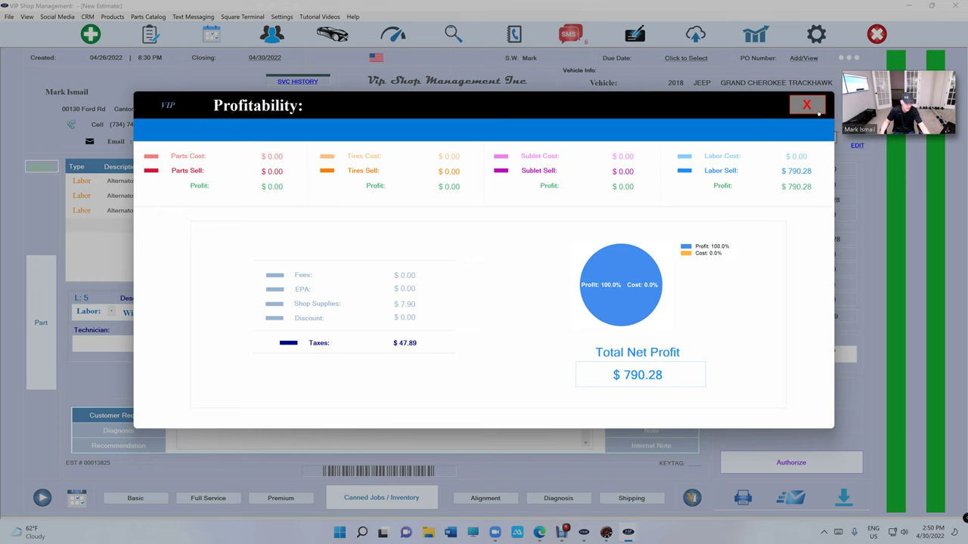
click(810, 108)
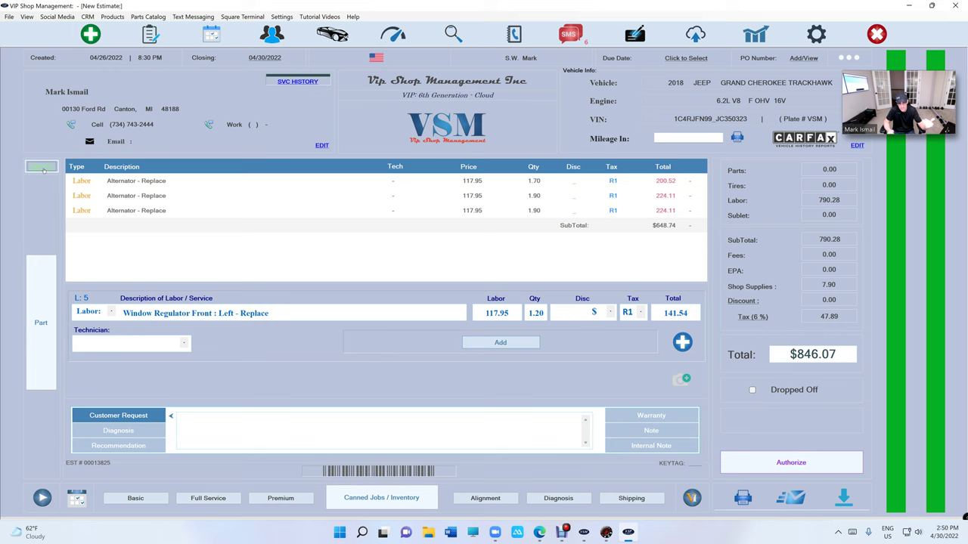
Step: Sign in to the reports area with the passcode and open the Daily-Weekly Report
click(739, 30)
text(****)
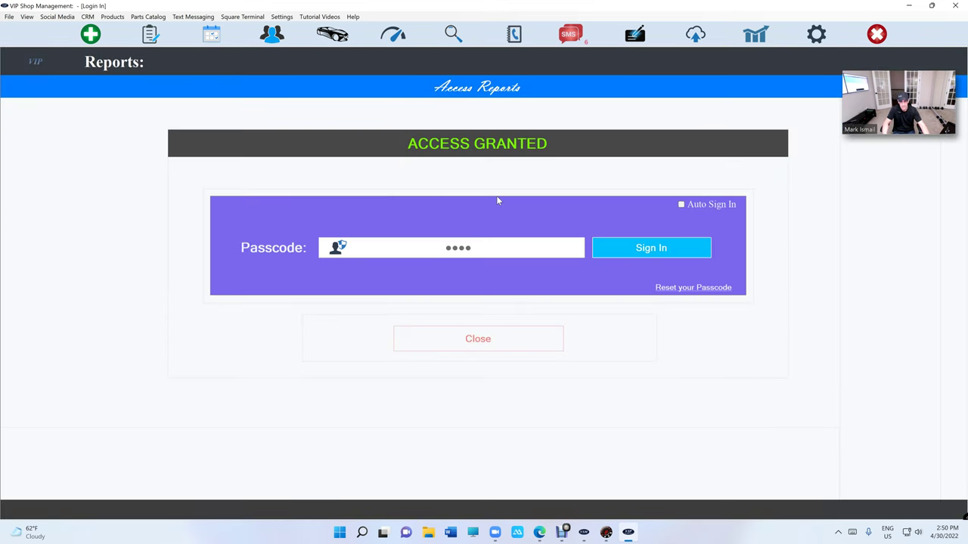
click(225, 198)
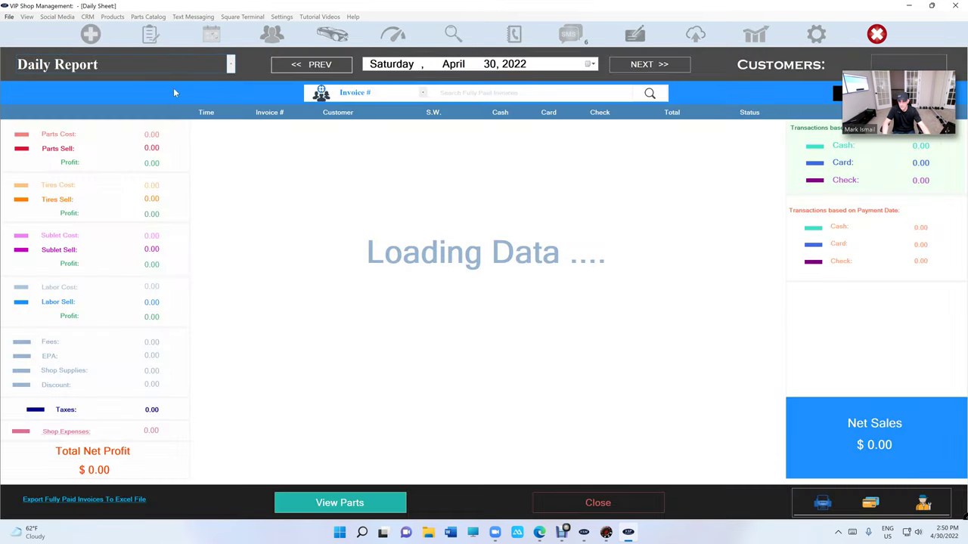
Step: View the Monthly Report for March 2022, then close it and sign out of the reports area
click(178, 74)
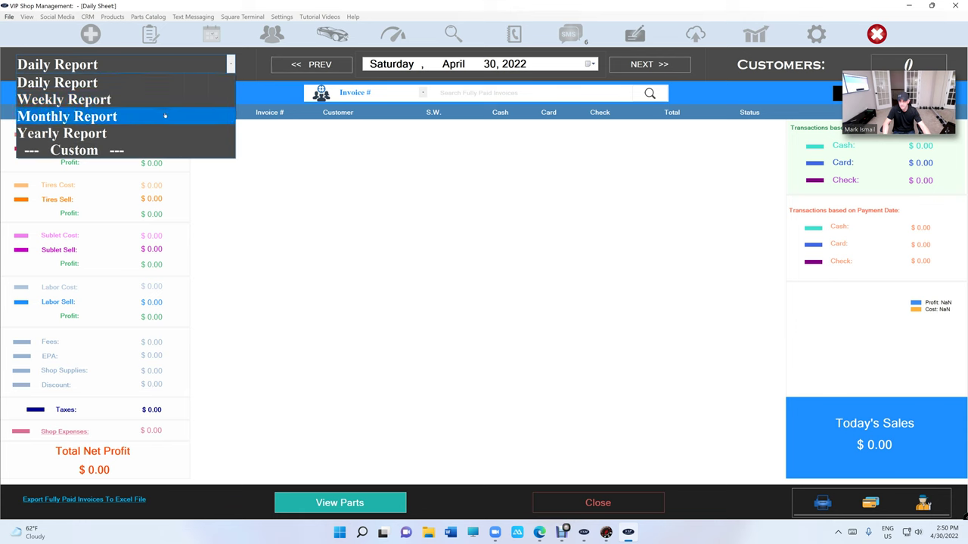
click(164, 113)
click(304, 65)
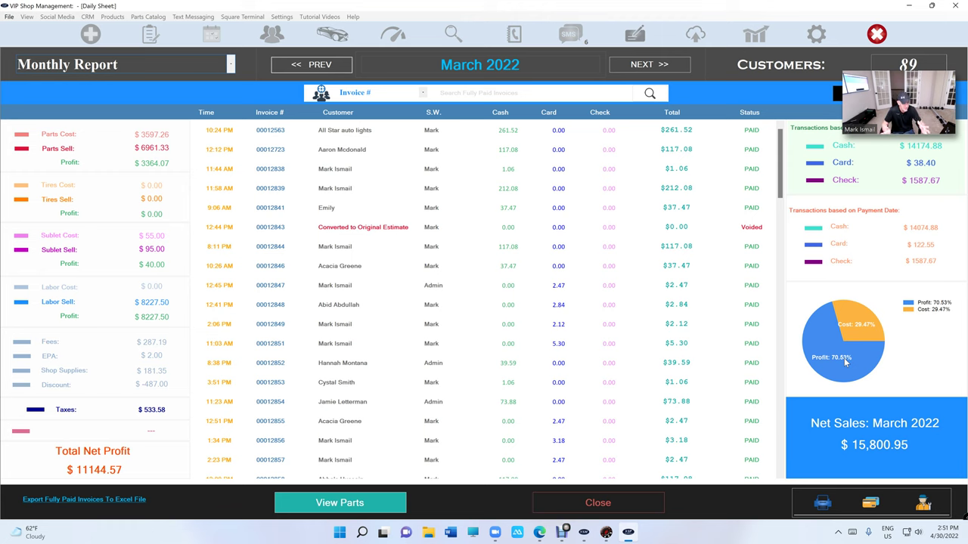
click(614, 501)
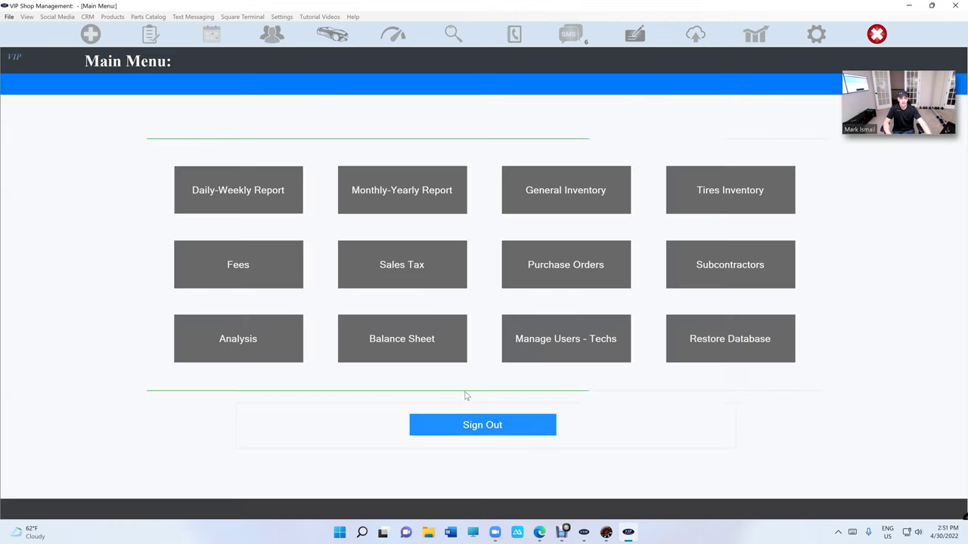
click(484, 423)
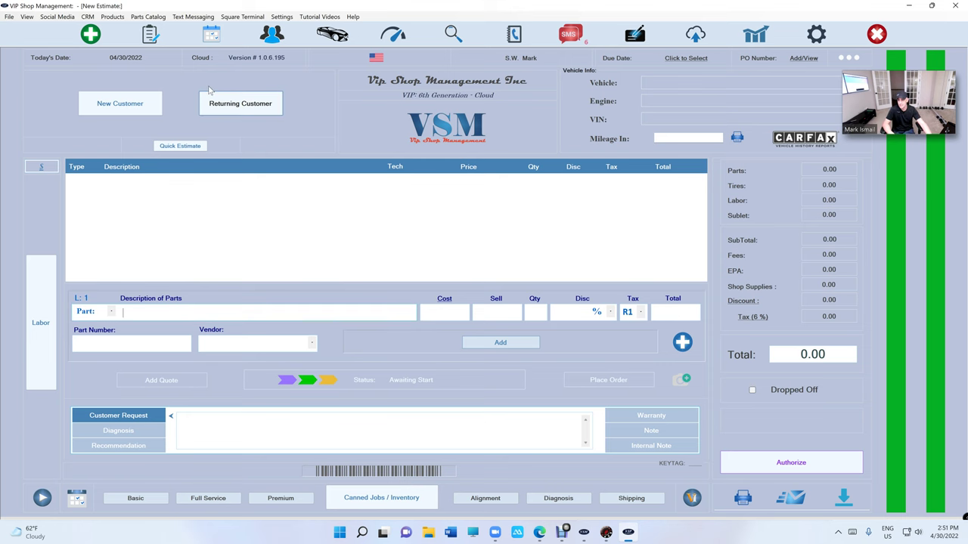
Step: Reopen the in-progress 2018 Jeep Grand Cherokee Trackhawk estimate created 04/26/2022 and launch its RepairLink parts catalog
click(152, 34)
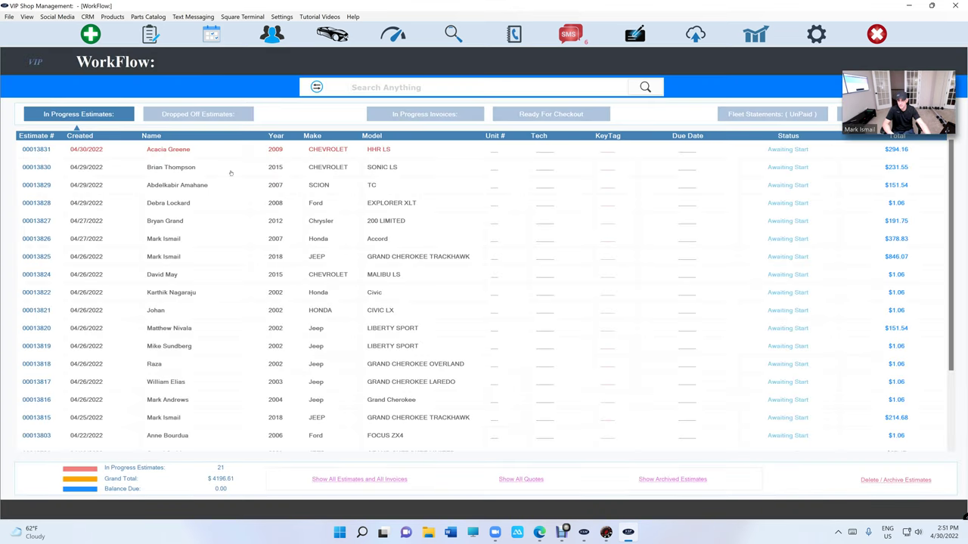
double_click(255, 262)
click(686, 339)
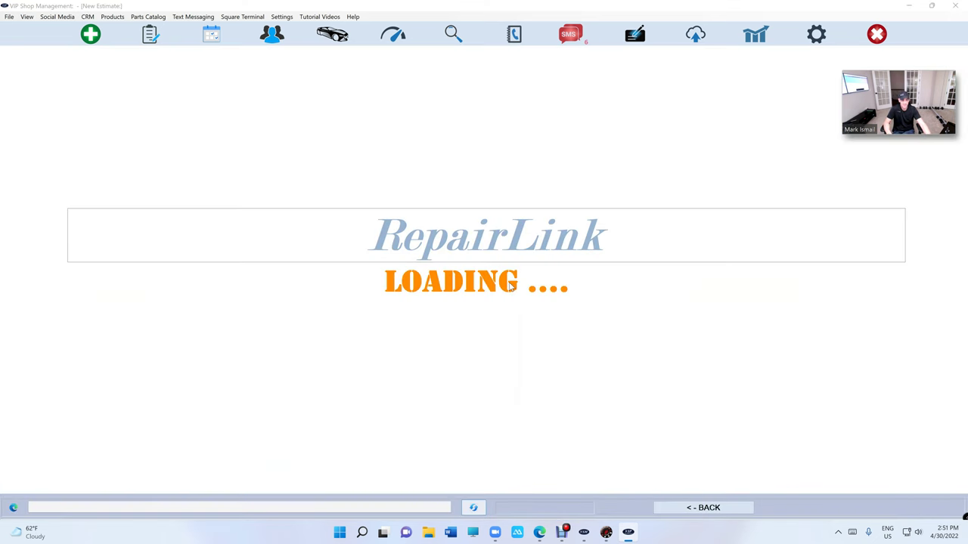
click(511, 285)
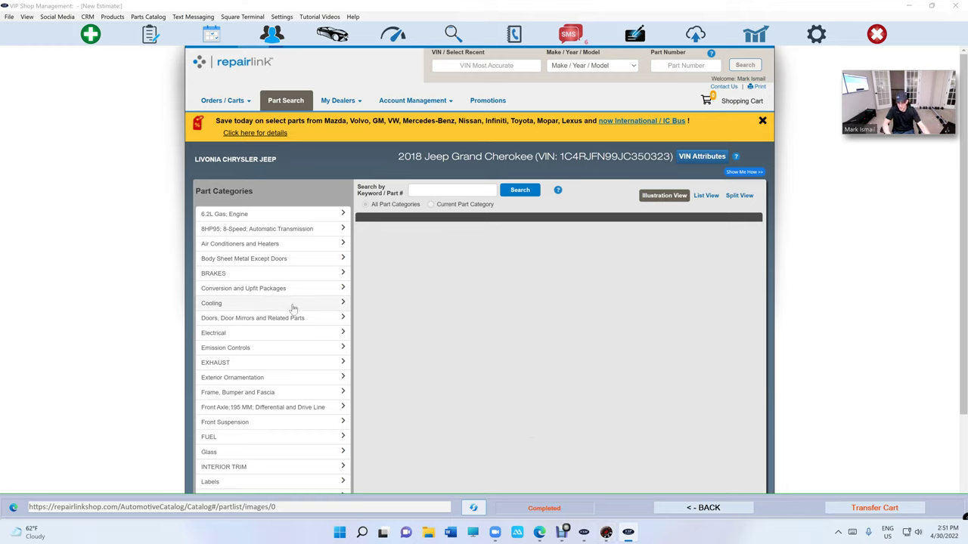
Step: Open the Water Pump and Related parts 6.4L [ESD], [ESG] illustration from the Cooling category's water pump parts
click(290, 306)
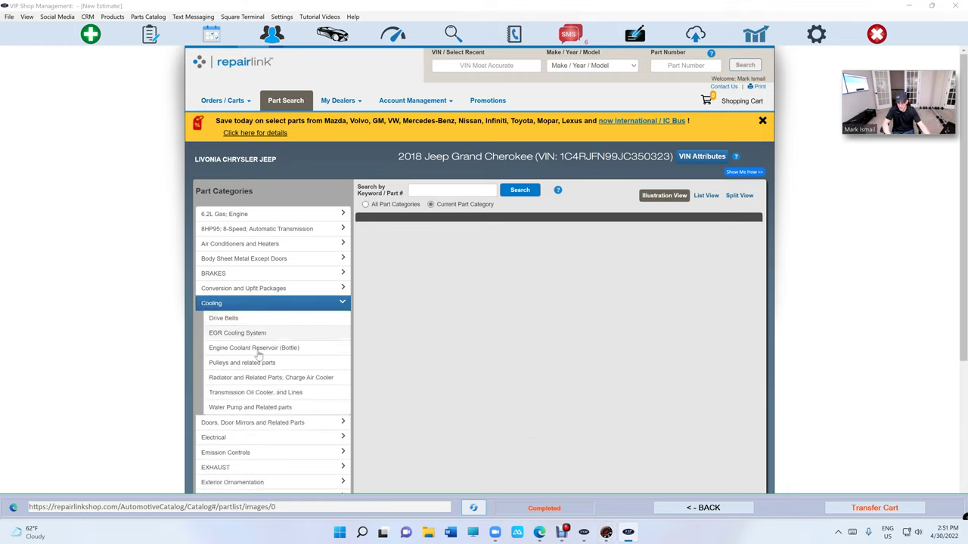
click(254, 409)
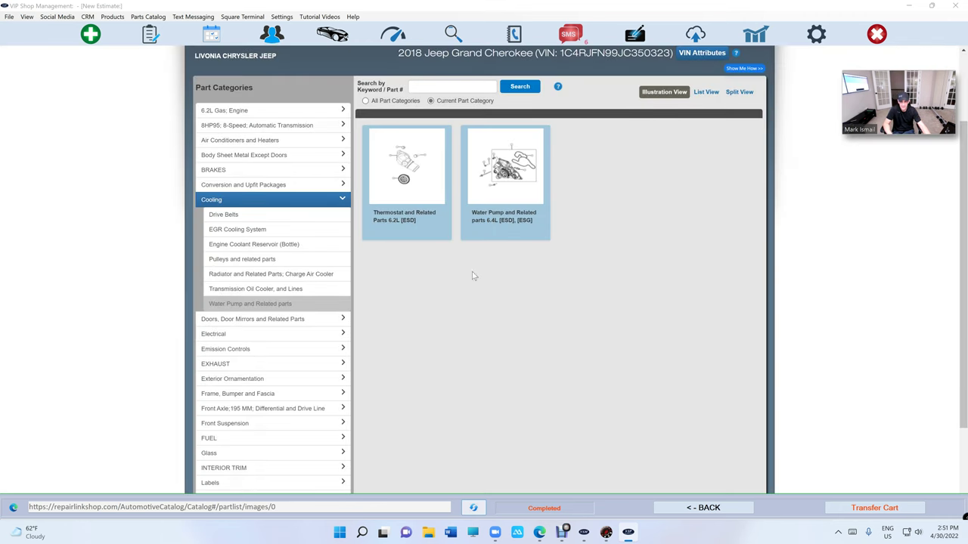
click(506, 171)
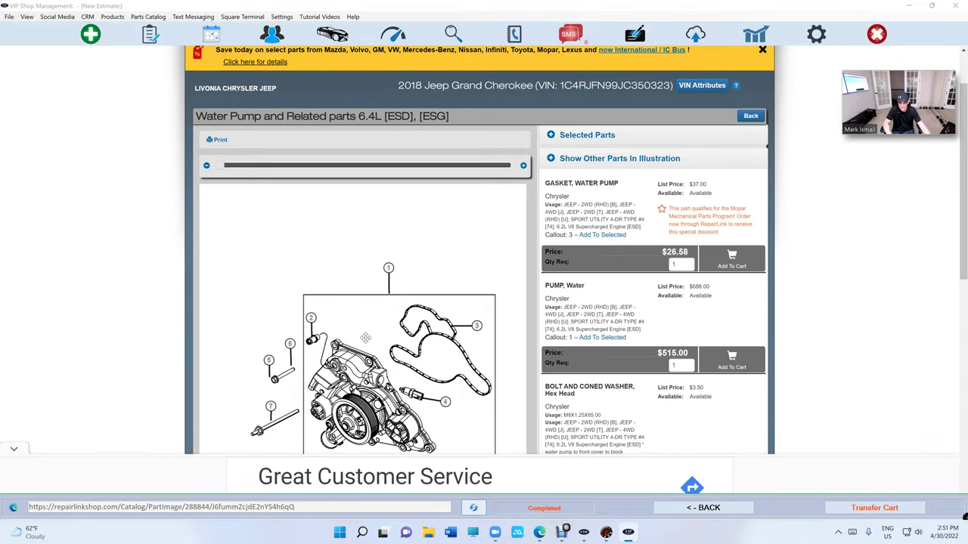
Step: Select callouts 3, 4 and 2 in the water pump illustration to list the gasket, fluid temperature sensor and callout 2 part
scroll(158, 346, down, 3)
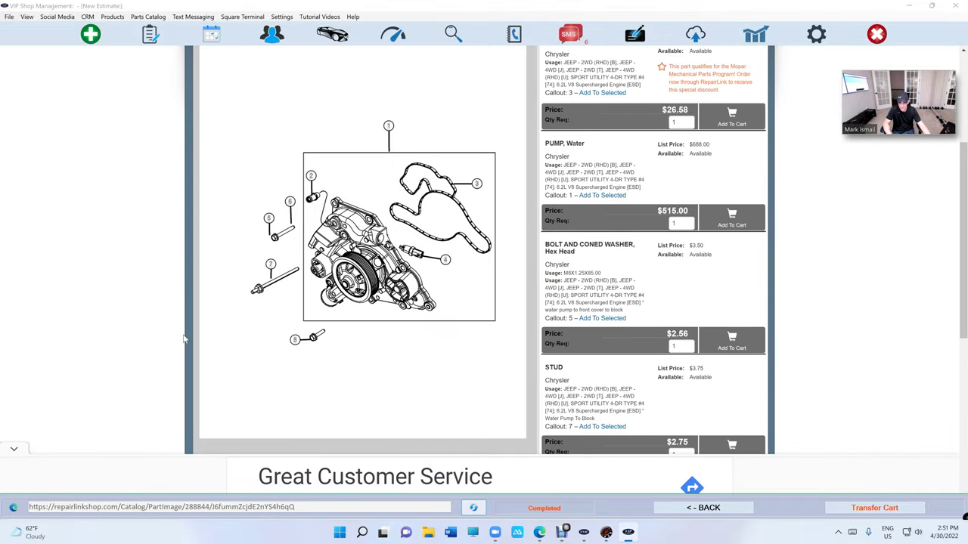
click(476, 185)
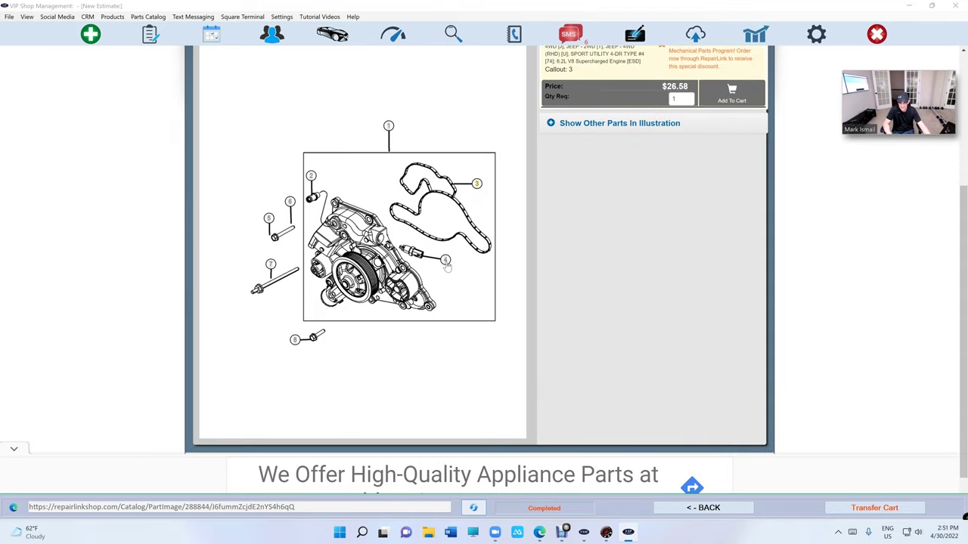
click(445, 261)
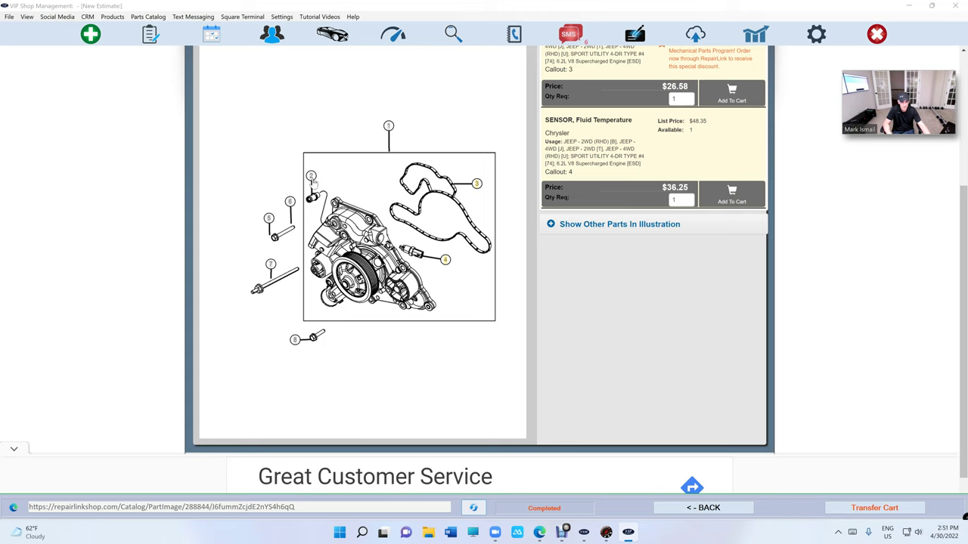
click(311, 175)
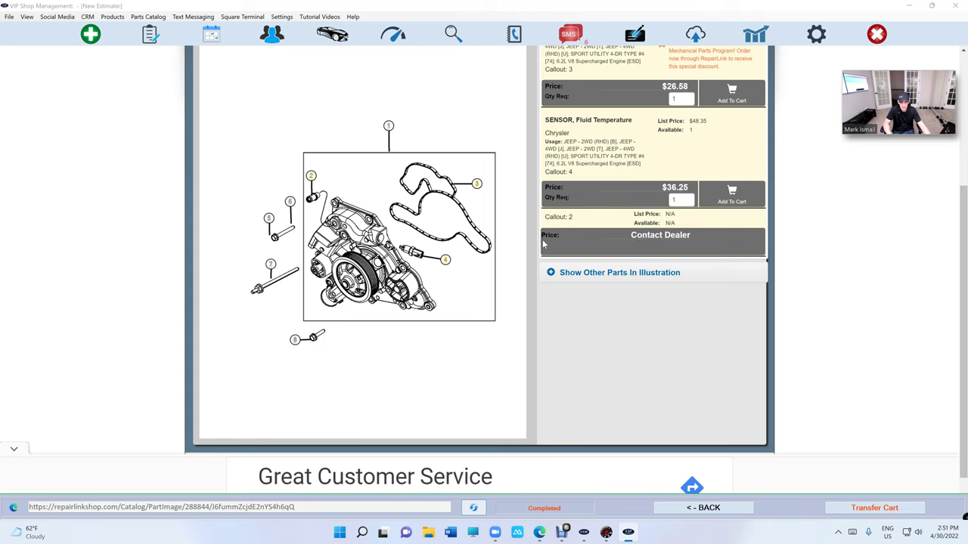
Step: Add one water pump gasket to the RepairLink cart and transfer the cart into the estimate
scroll(543, 242, up, 3)
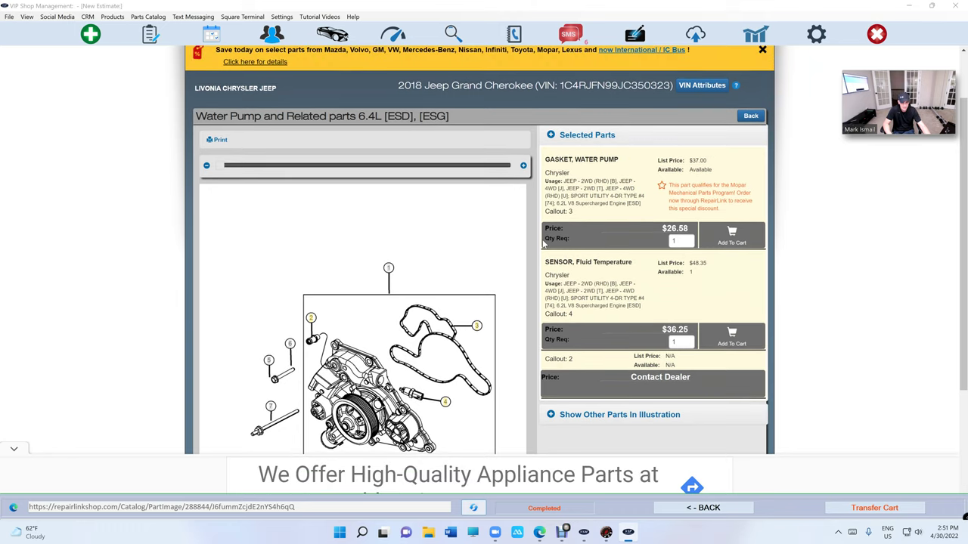
scroll(543, 241, down, 2)
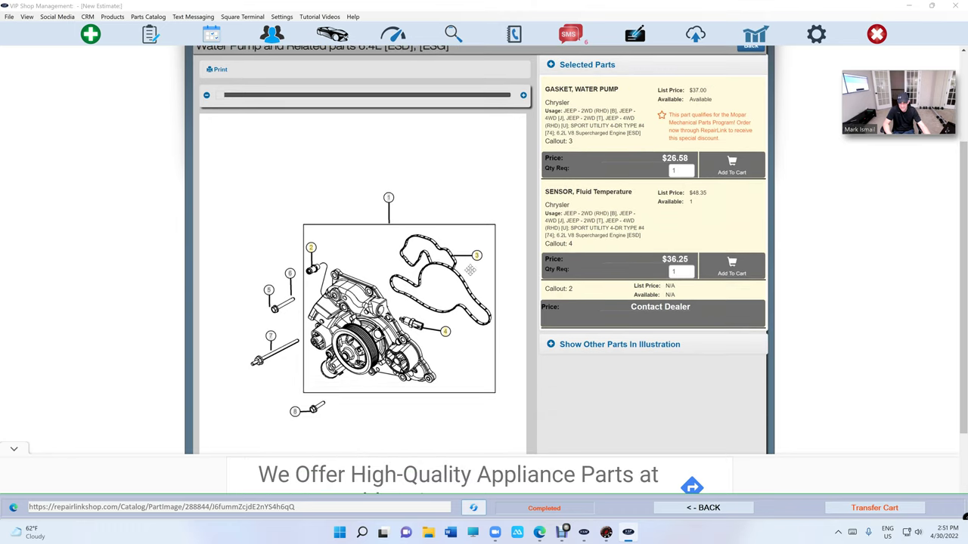
scroll(397, 332, down, 3)
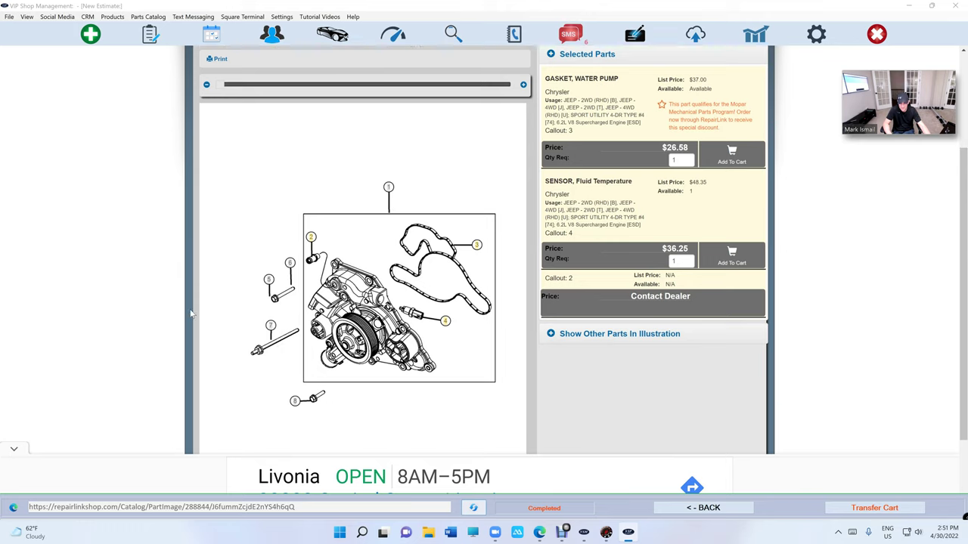
scroll(270, 302, up, 2)
scroll(270, 303, down, 1)
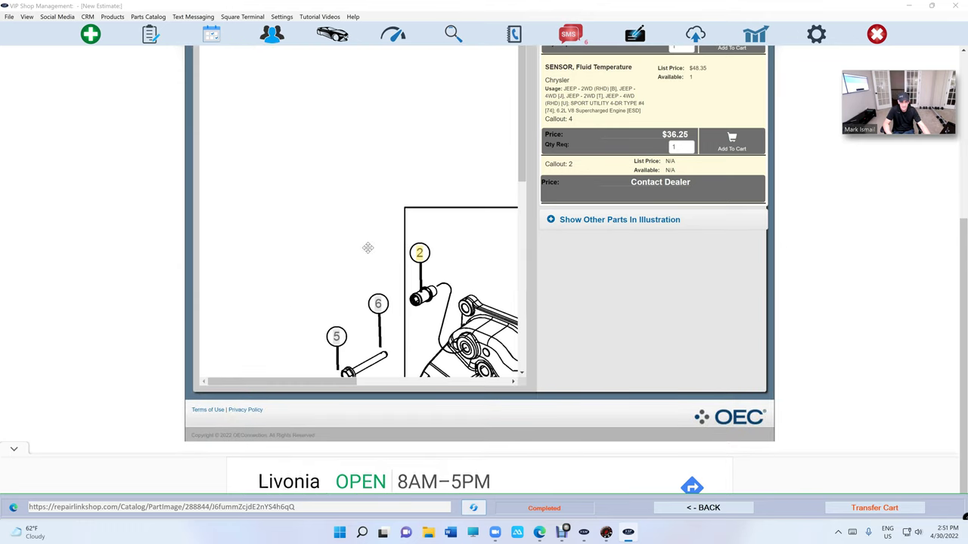
scroll(367, 245, down, 2)
scroll(845, 233, up, 1)
scroll(845, 232, up, 5)
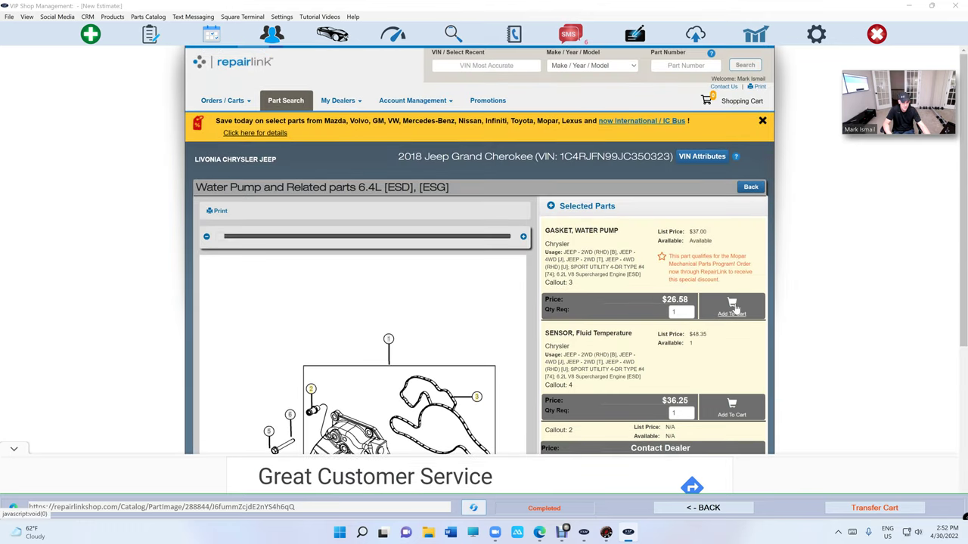
scroll(832, 354, down, 2)
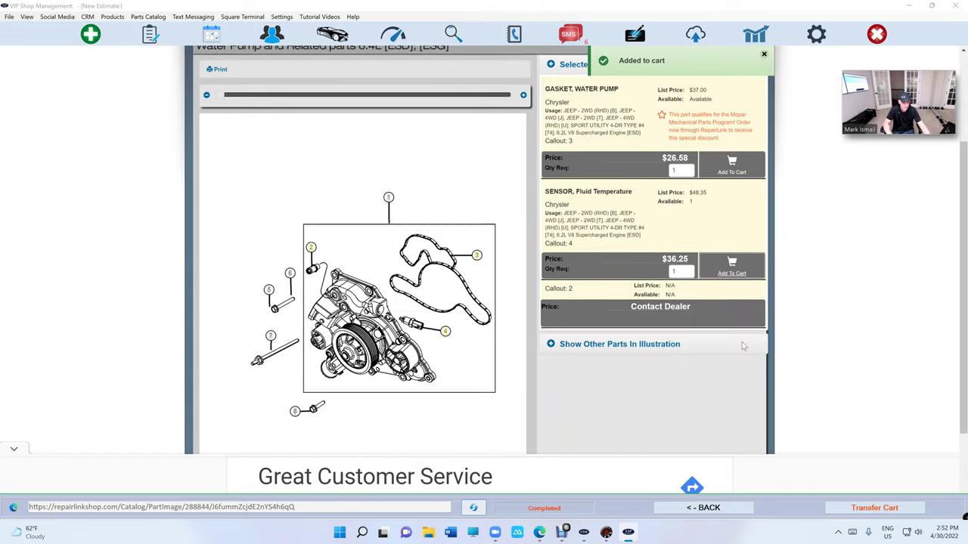
click(879, 508)
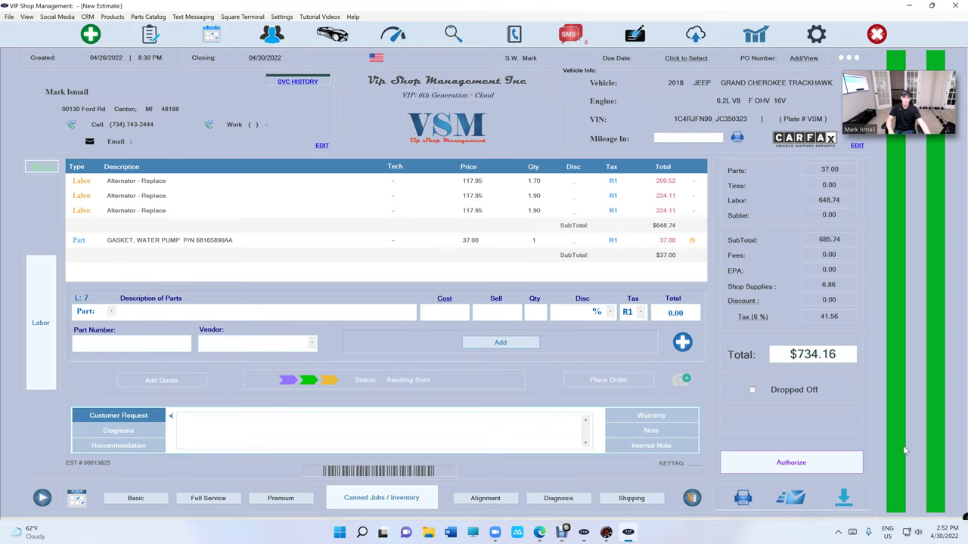